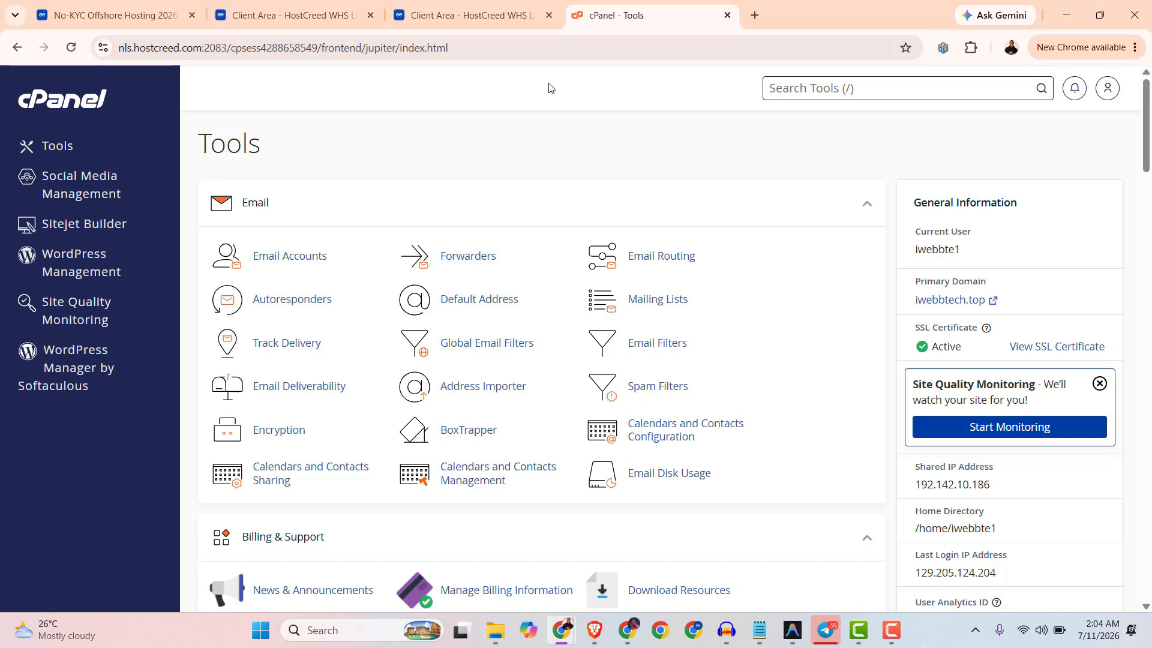
Open HostCreed's Web Hosting page and review the shared hosting plans with their addon domain allowances
click(91, 16)
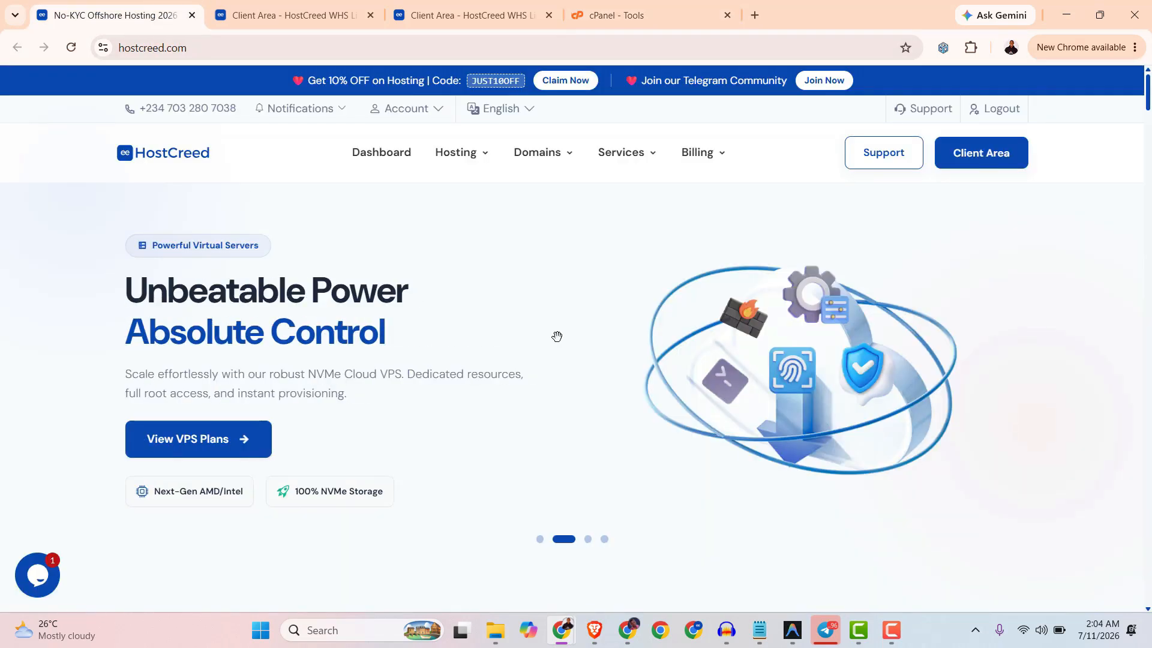
click(463, 153)
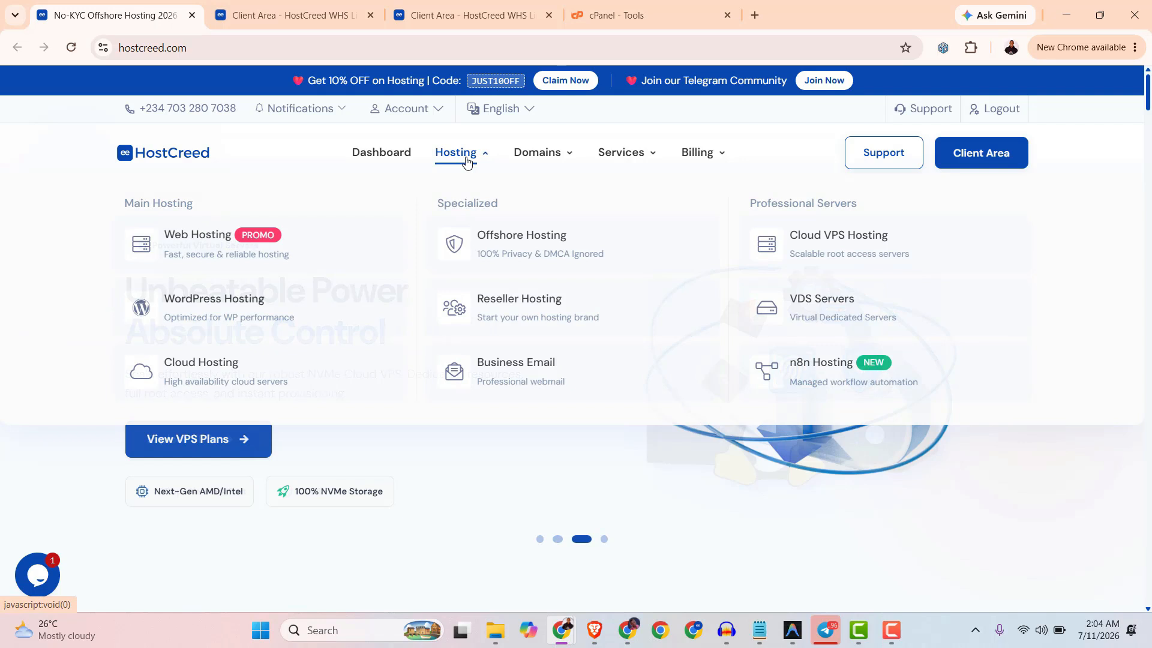
click(182, 243)
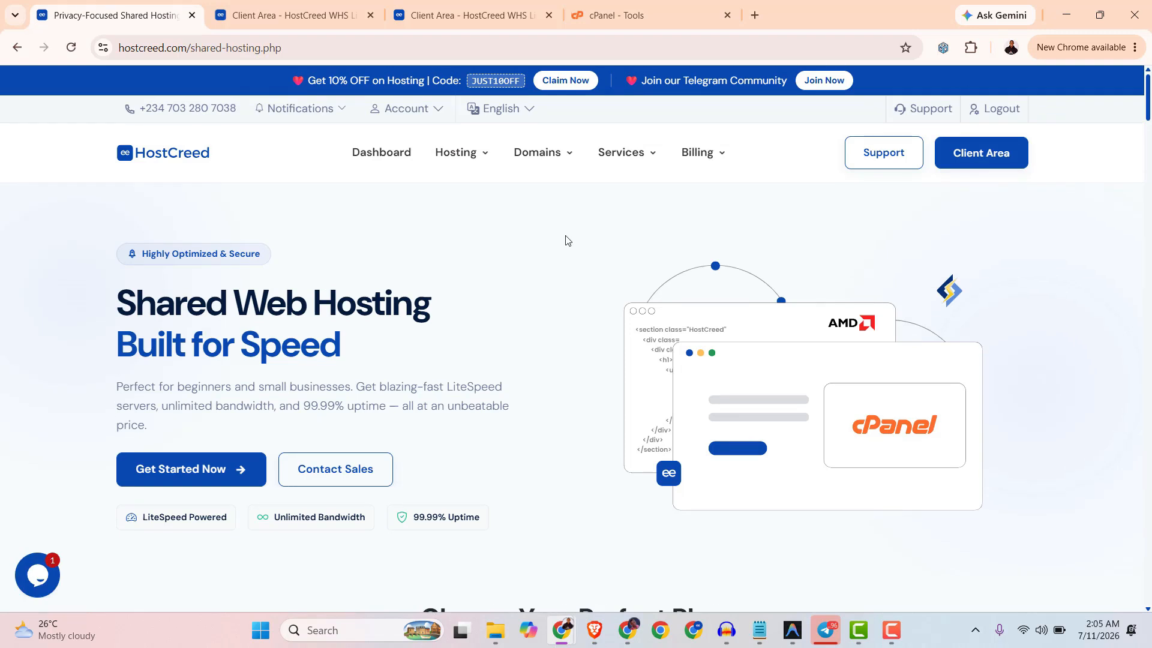
scroll(568, 241, down, 7)
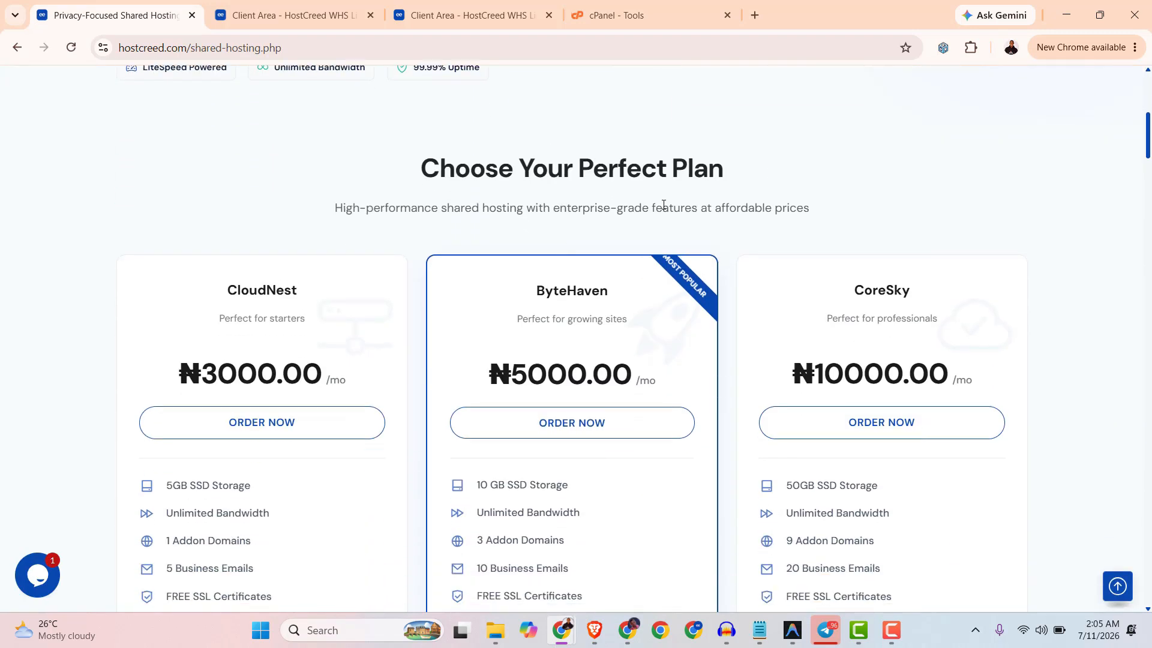
scroll(585, 449, down, 3)
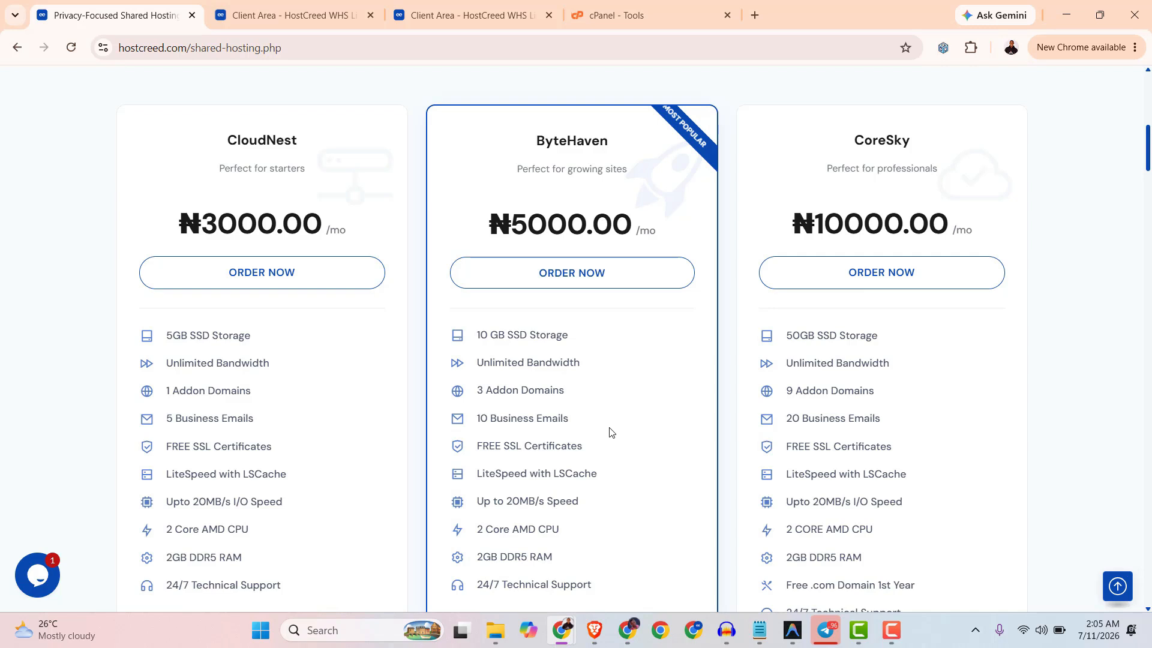
Copy the domain name portalchocolates.shop from its overview in the HostCreed client area
key(ctrl+shift+Tab)
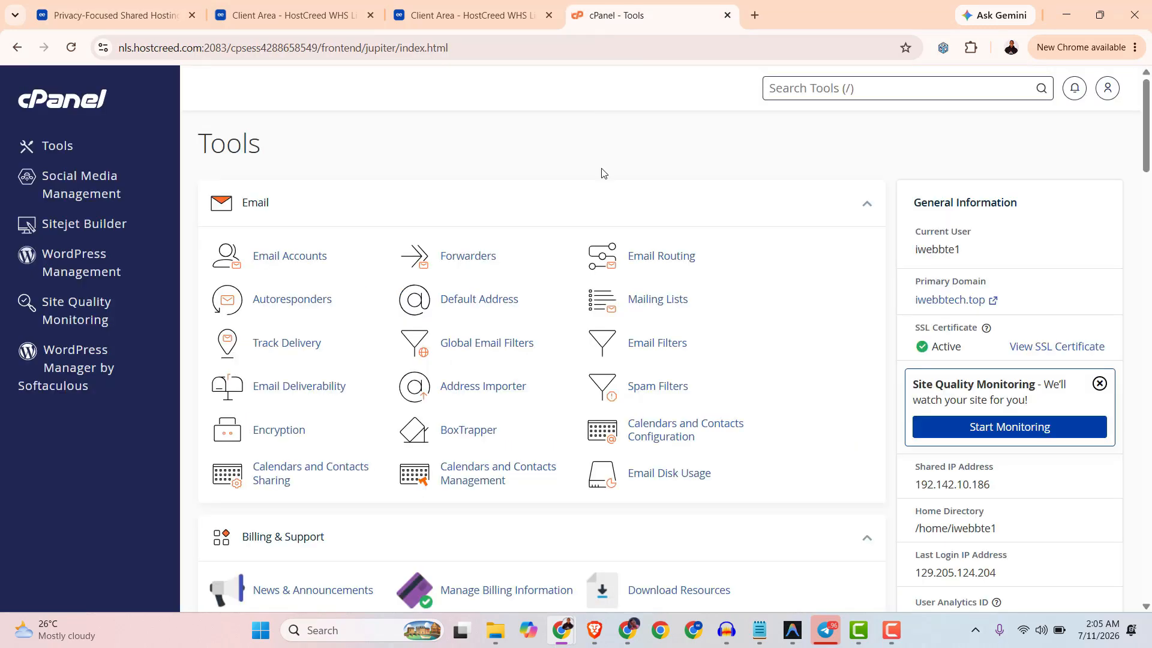
click(441, 23)
drag(550, 337, 396, 335)
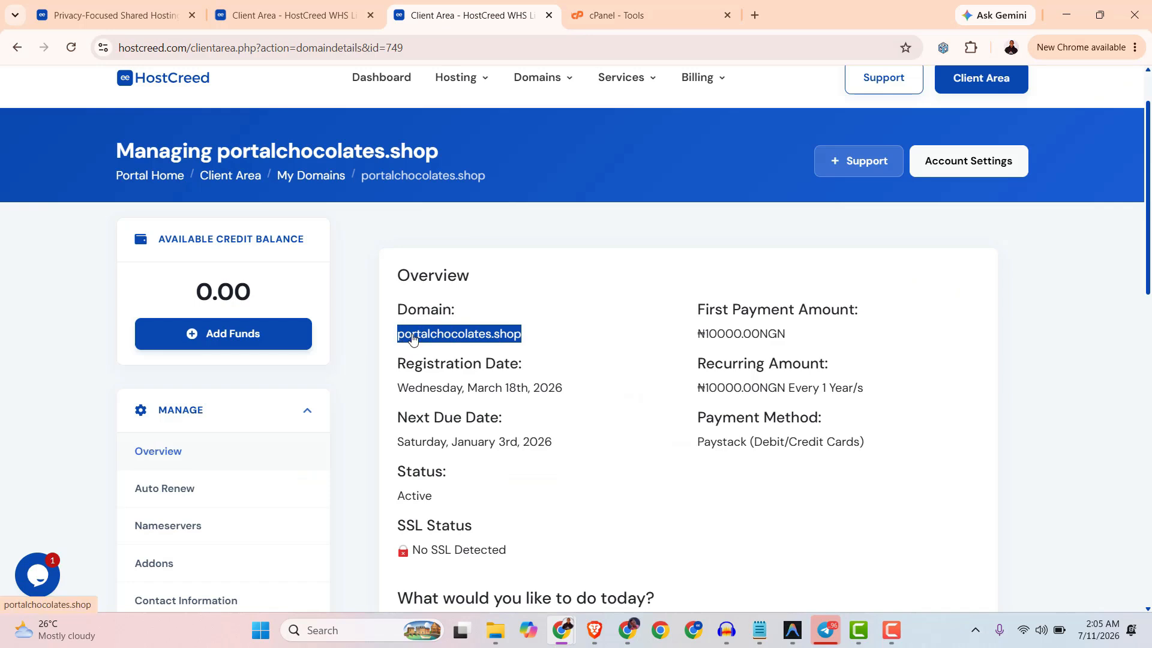
right_click(412, 338)
click(465, 222)
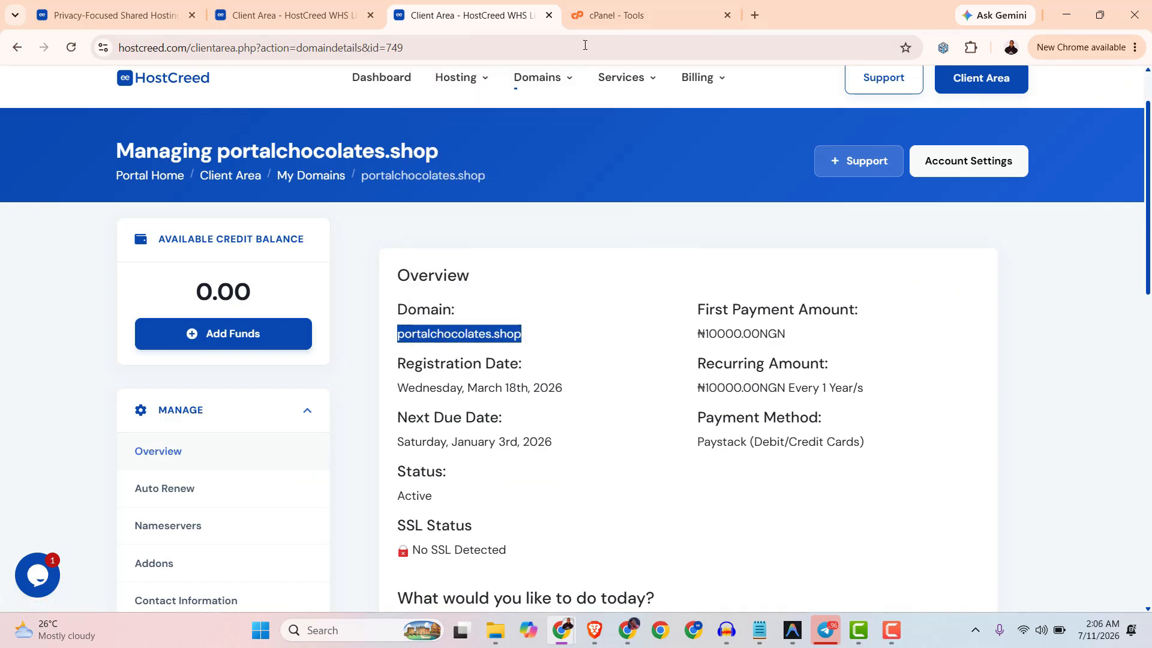
click(599, 19)
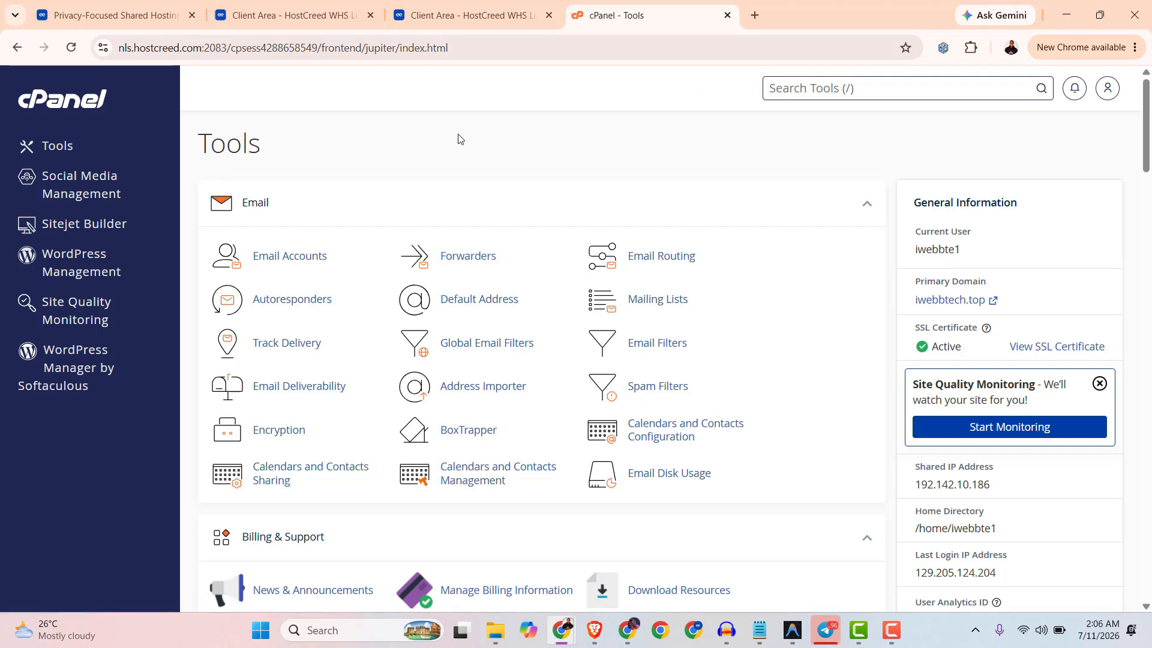
click(111, 16)
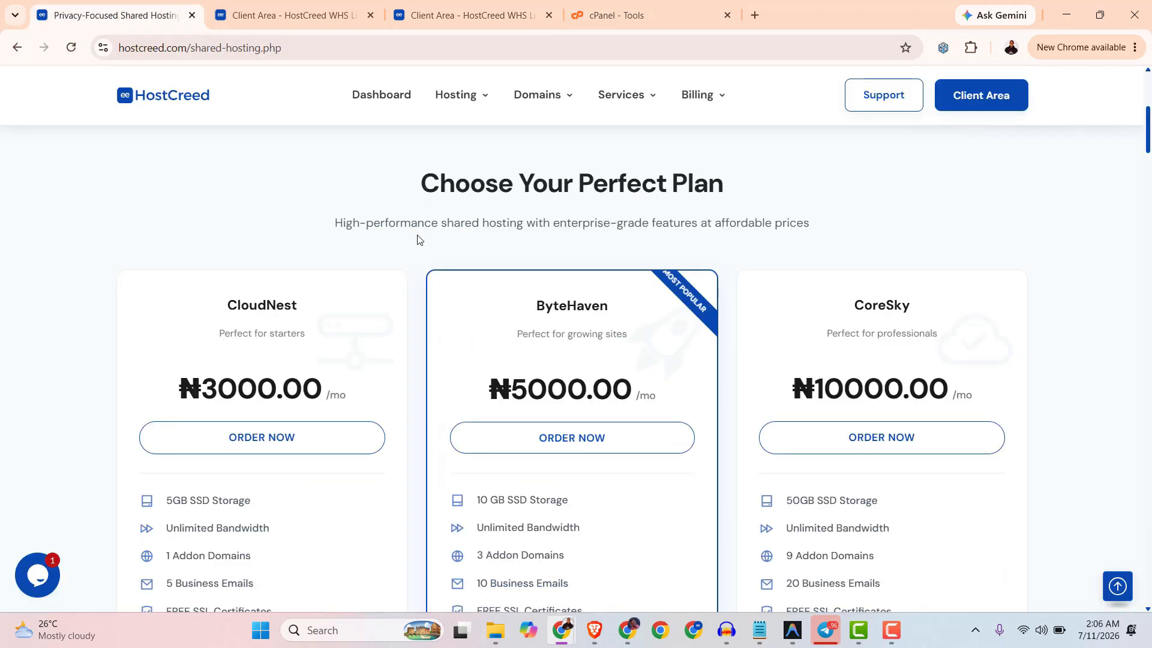
scroll(418, 240, up, 8)
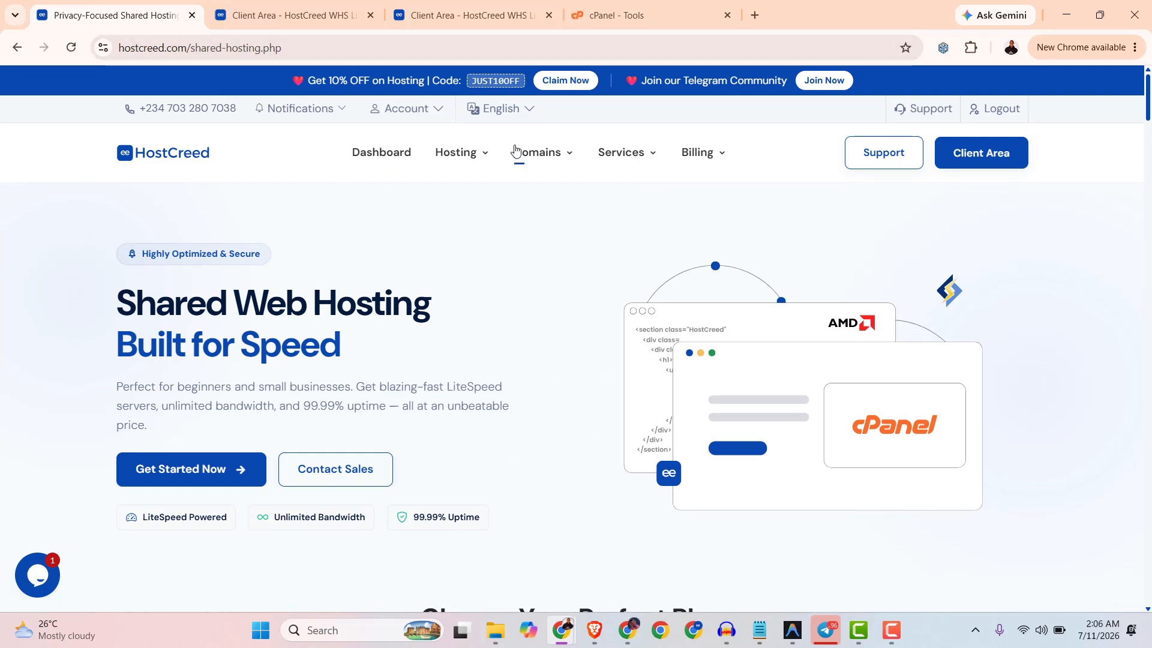
Switch to cPanel and open the form for creating a new domain in the Domains tool
key(ctrl+4)
scroll(506, 286, down, 3)
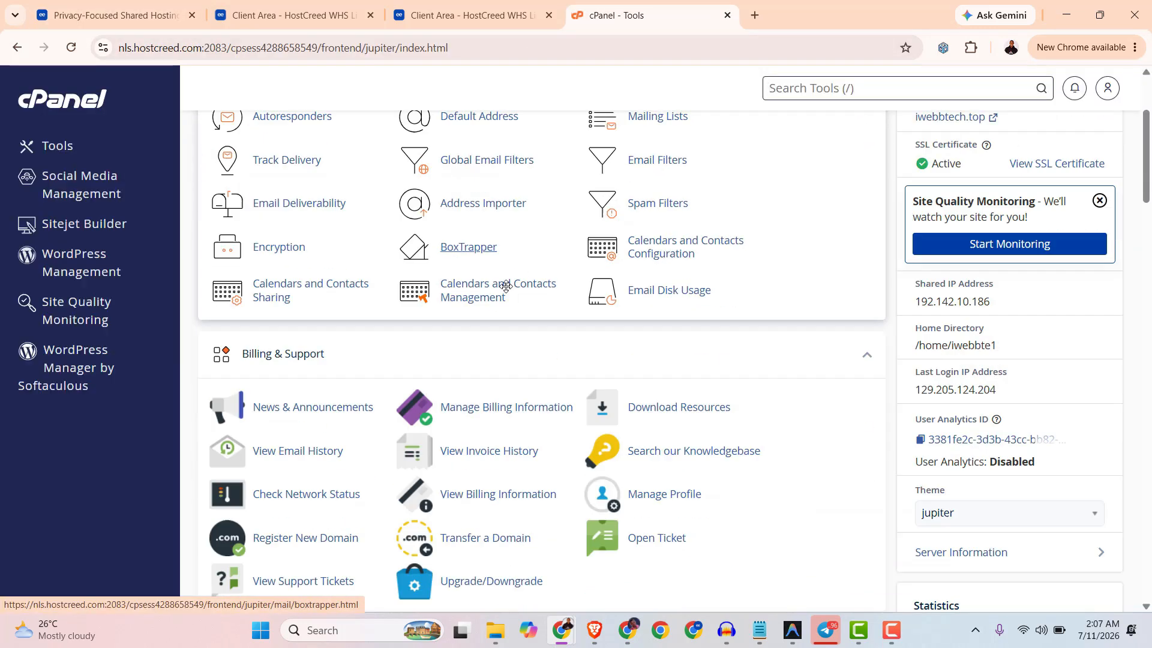
scroll(506, 286, down, 11)
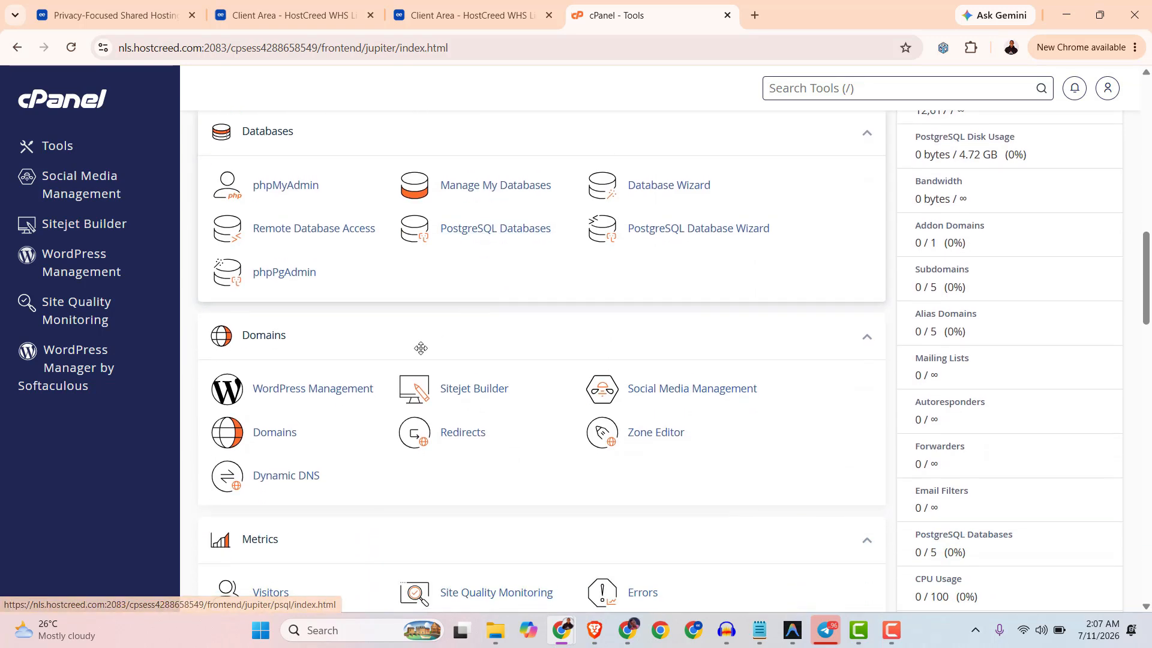
click(279, 440)
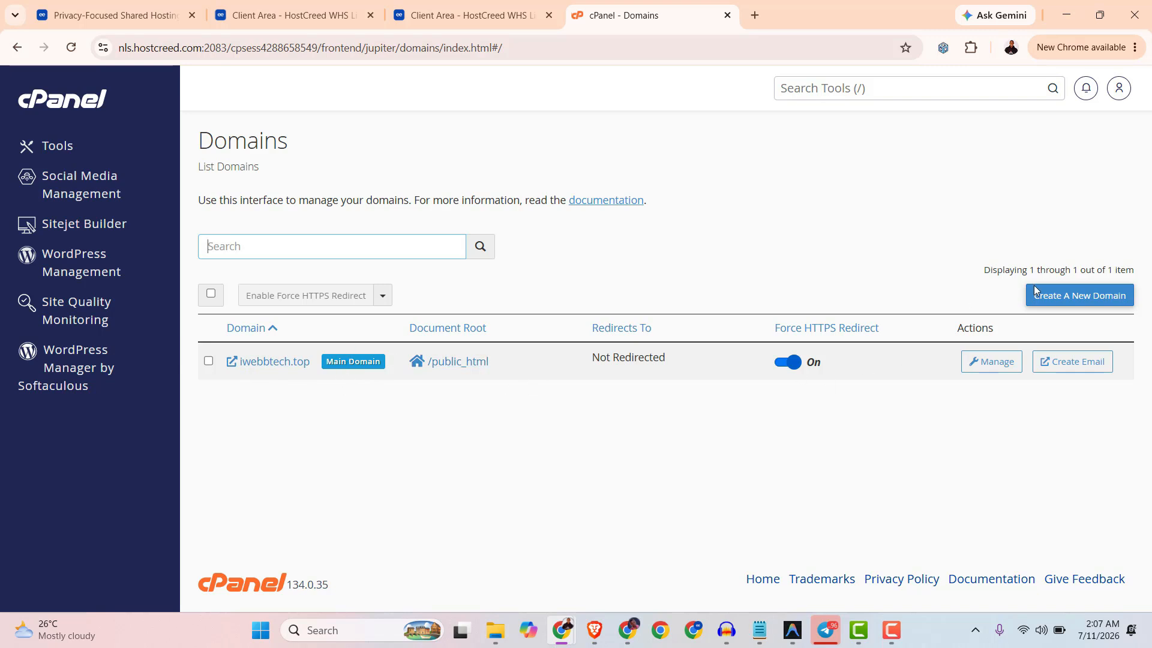
click(1075, 302)
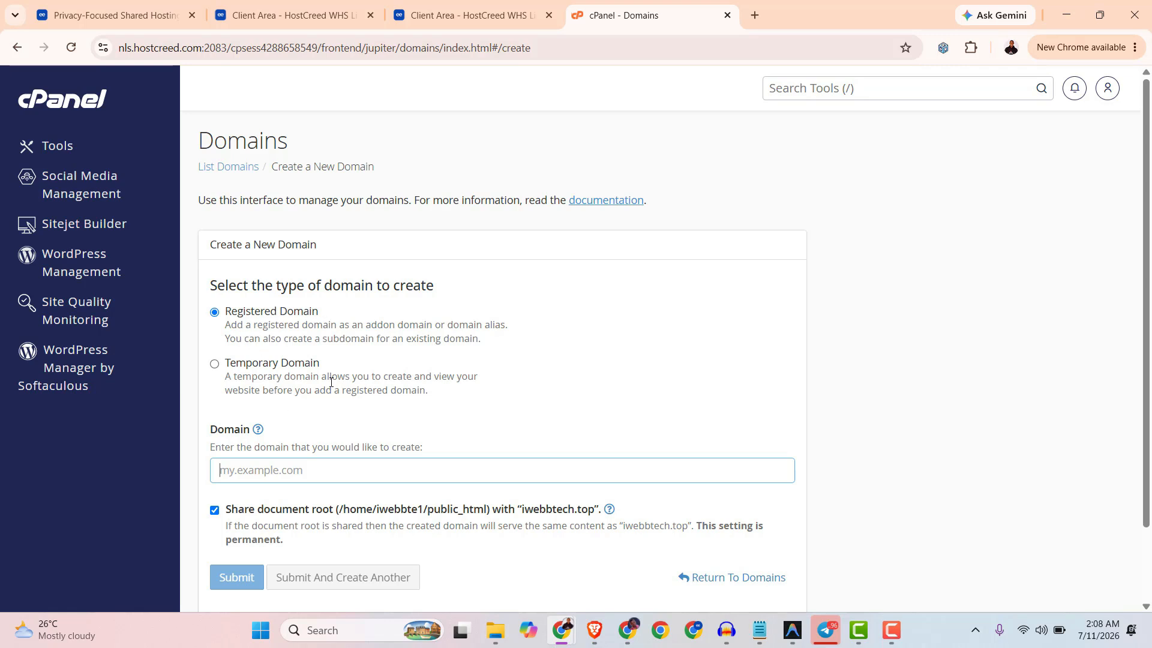
Create the registered domain portalchocolates.shop with its own document root, without sharing the document root of iwebbtech.top
scroll(331, 382, down, 2)
right_click(266, 385)
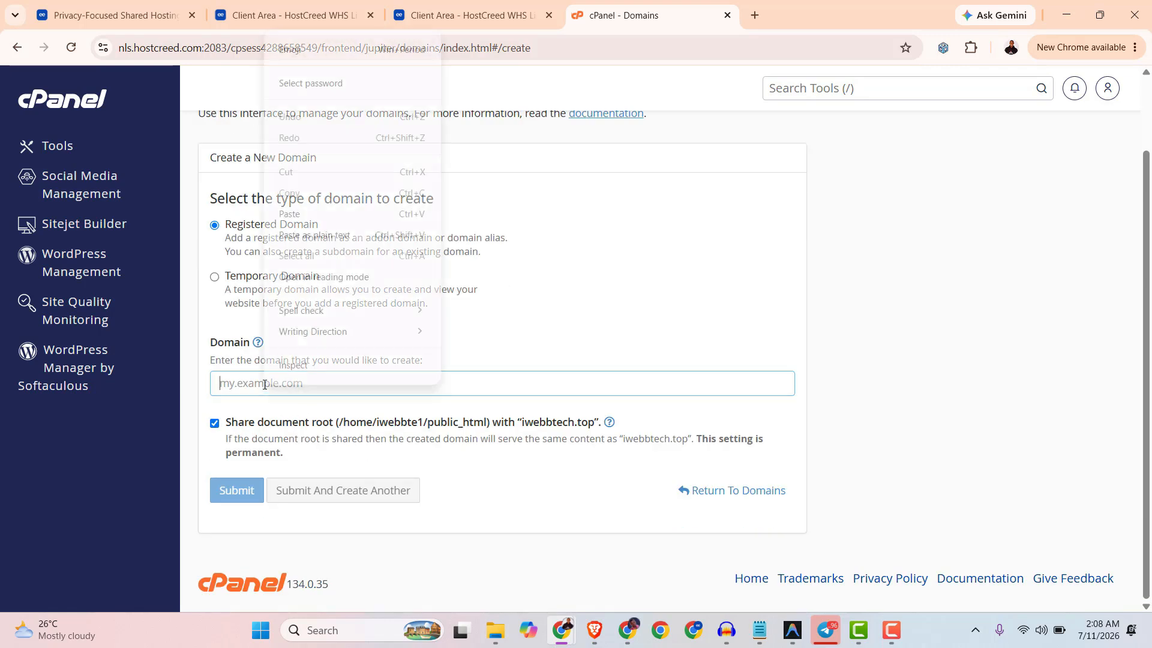
click(288, 238)
click(203, 398)
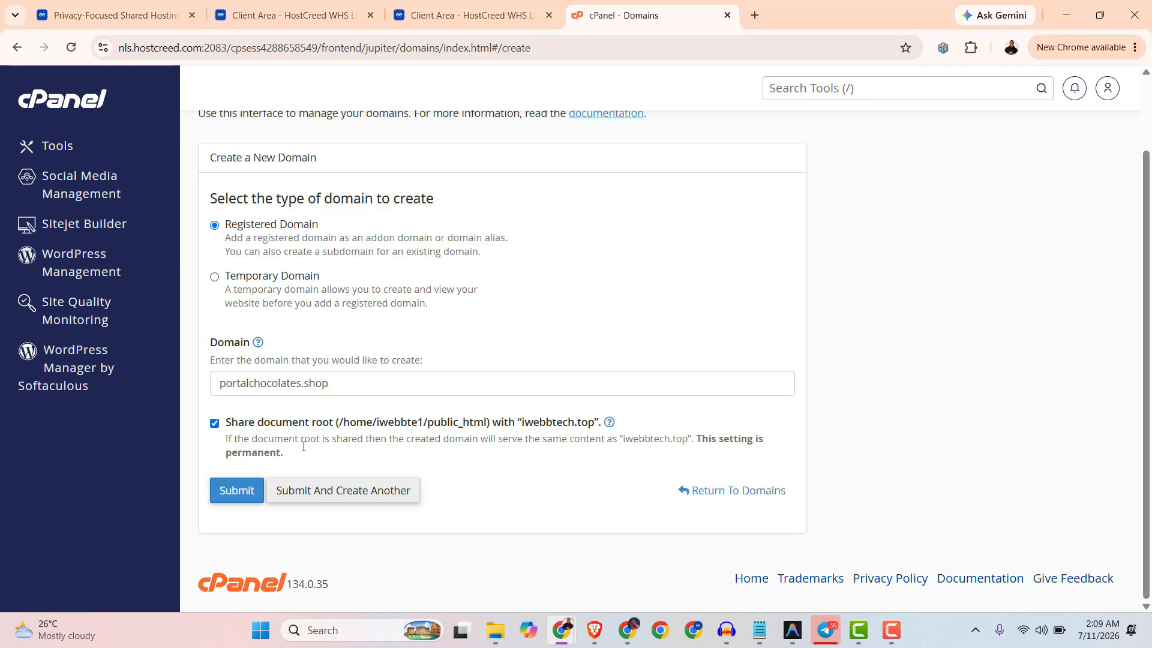
click(215, 423)
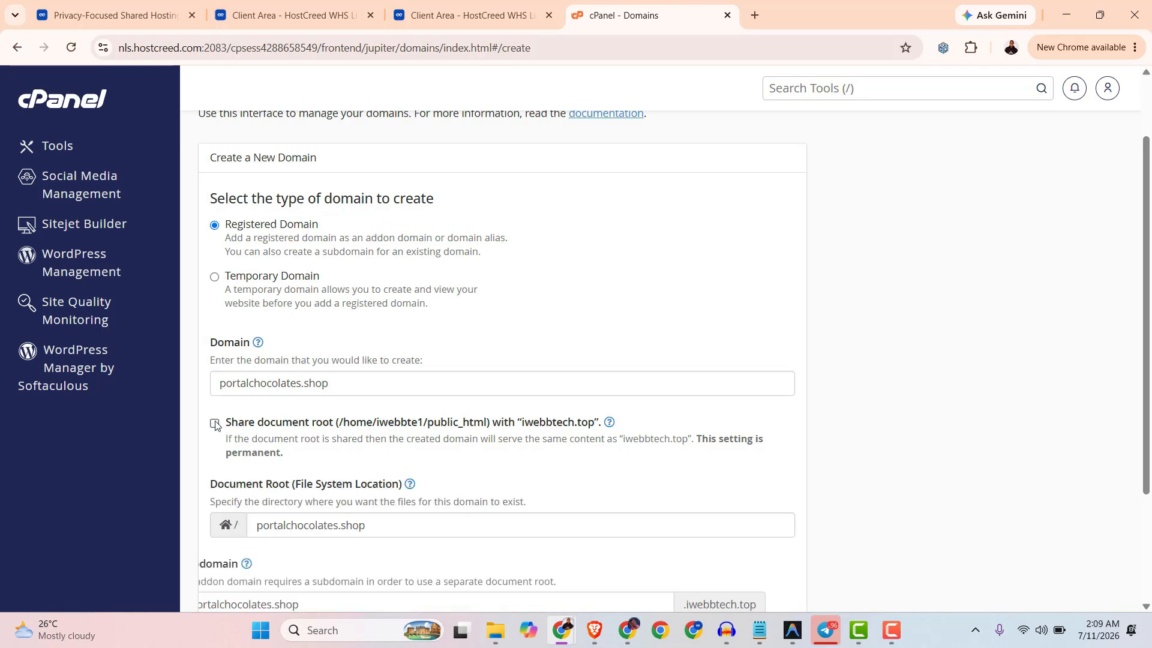
scroll(458, 458, down, 3)
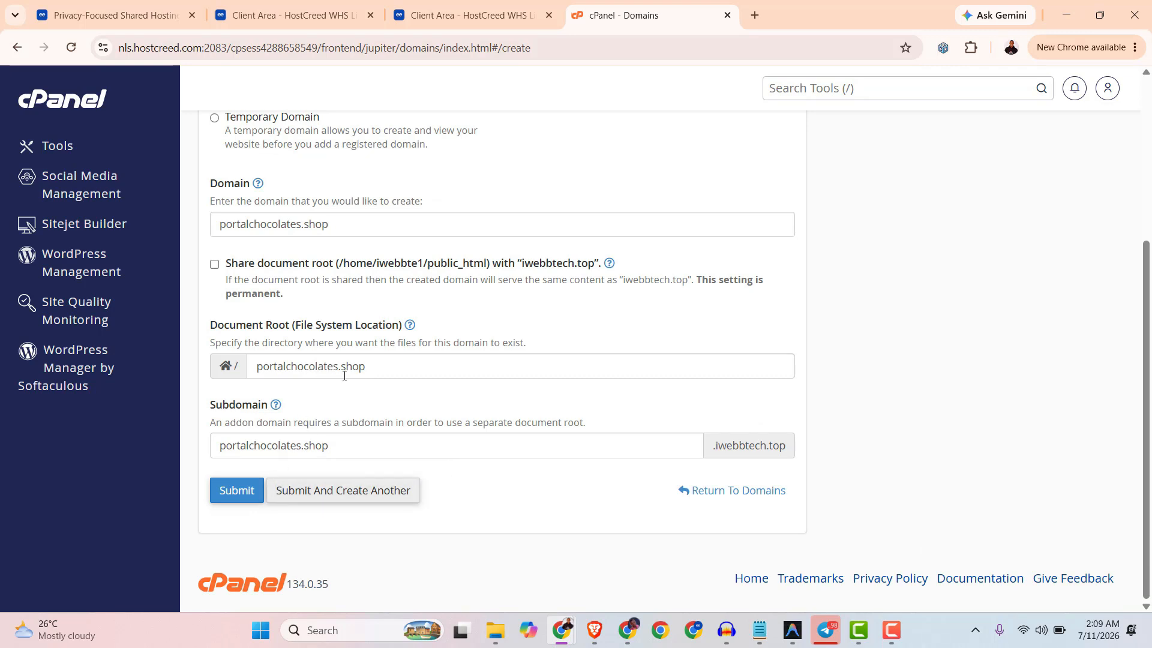
click(235, 496)
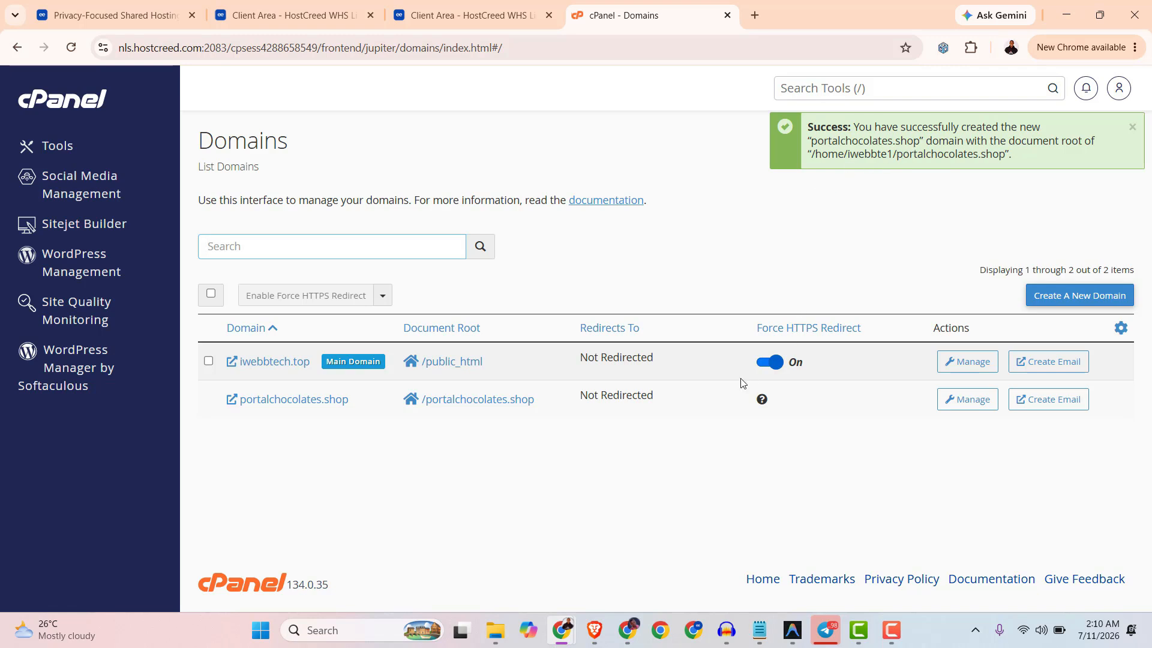
Inspect the document root folder of portalchocolates.shop in File Manager and open the domain's live site
click(459, 400)
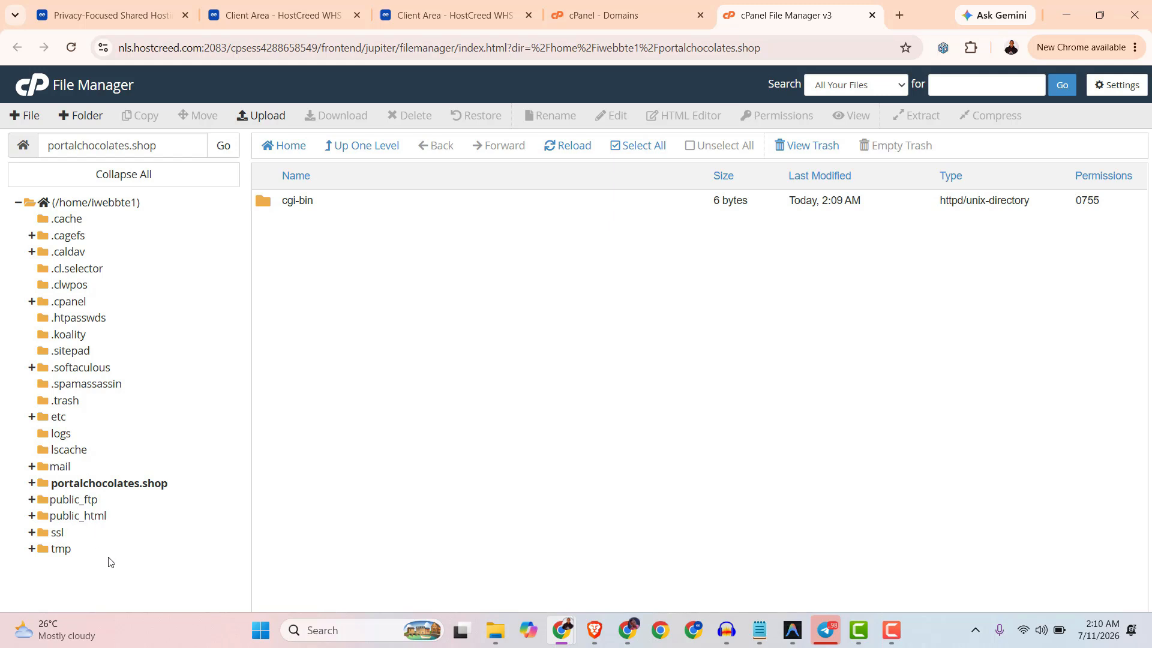
key(ctrl+shift+Tab)
click(274, 406)
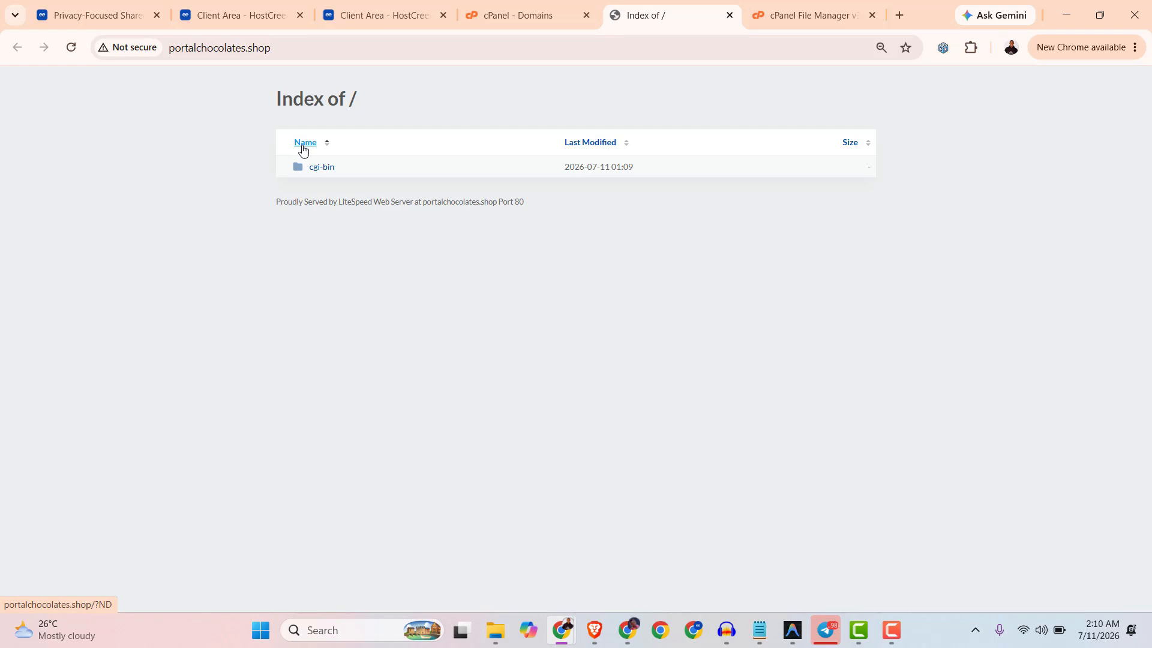
Return from the live site to the main cPanel Tools page
key(ctrl+shift+Tab)
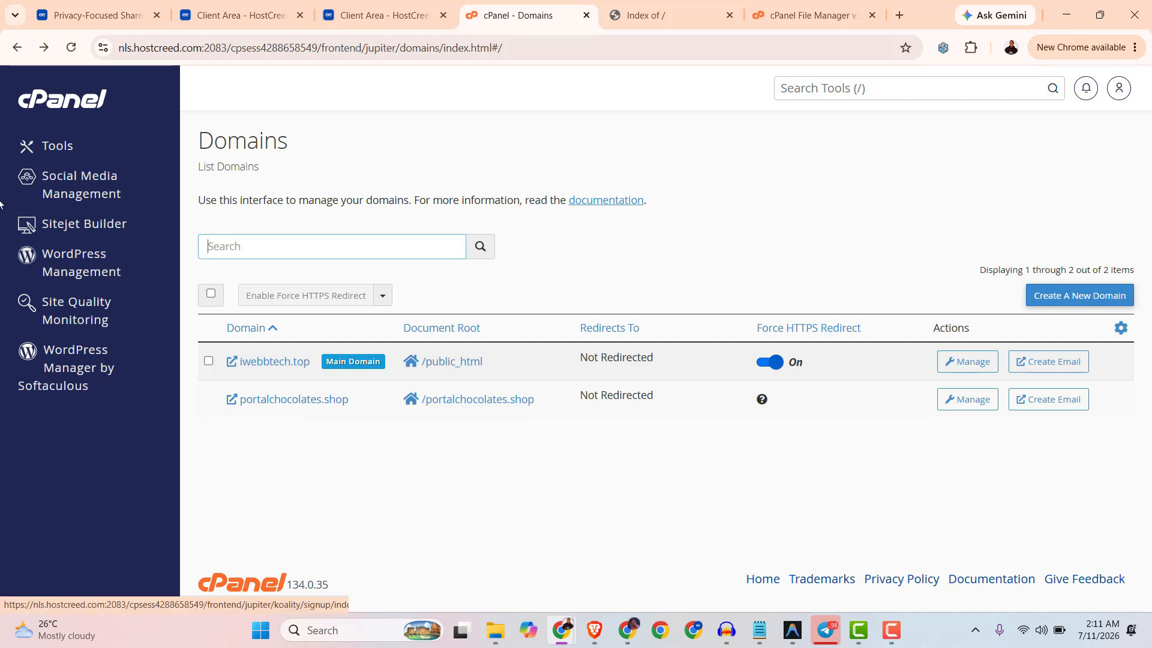
click(65, 105)
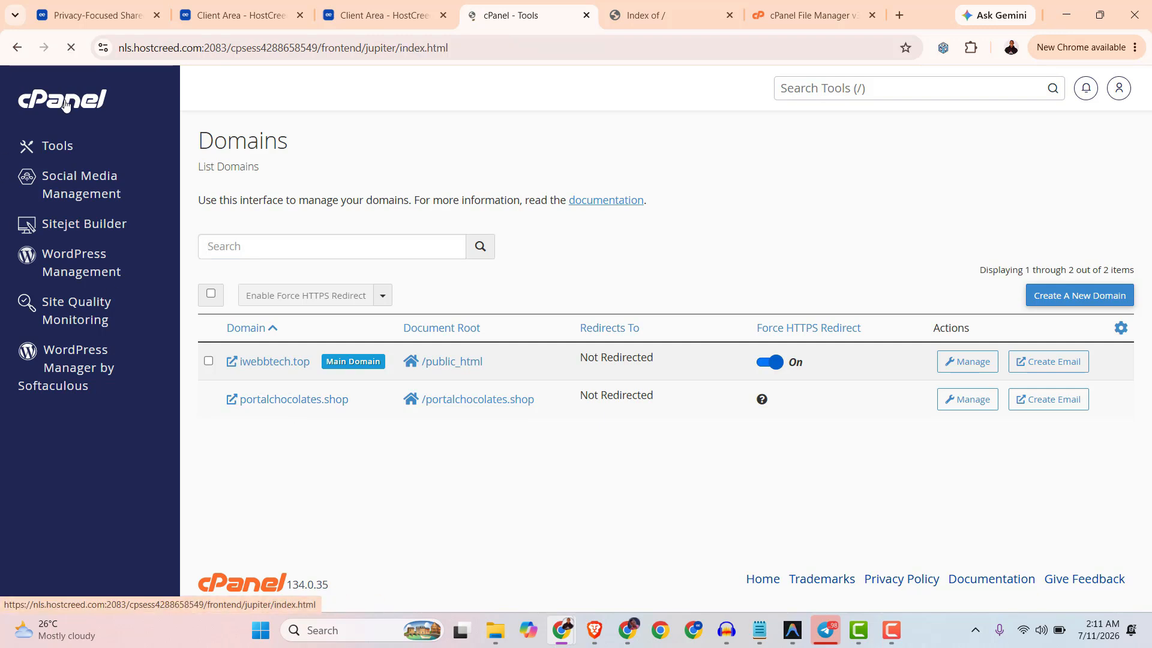